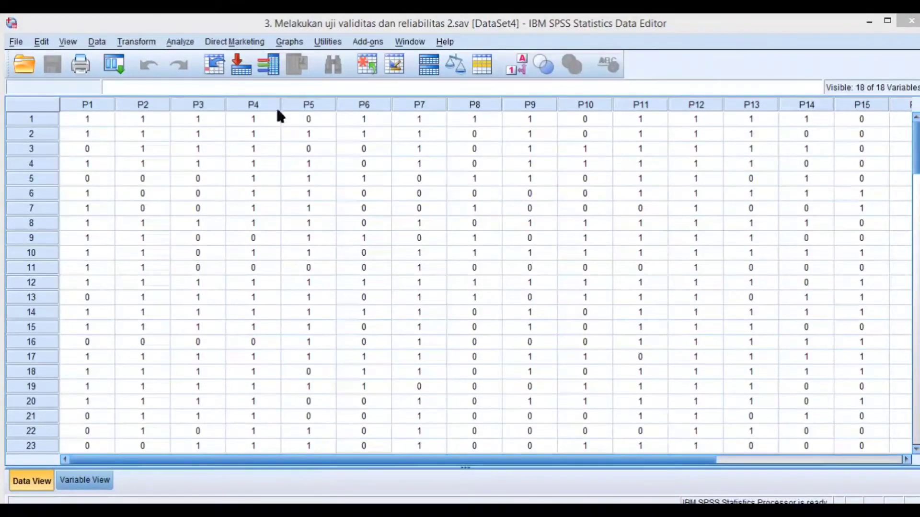
# Examine the dataset's question columns from P1 to P17 and its cases down to the last filled row.
pyautogui.click(99, 105)
pyautogui.moveTo(99, 104)
pyautogui.mouseDown()
pyautogui.moveTo(214, 102)
pyautogui.moveTo(106, 114)
pyautogui.mouseUp()
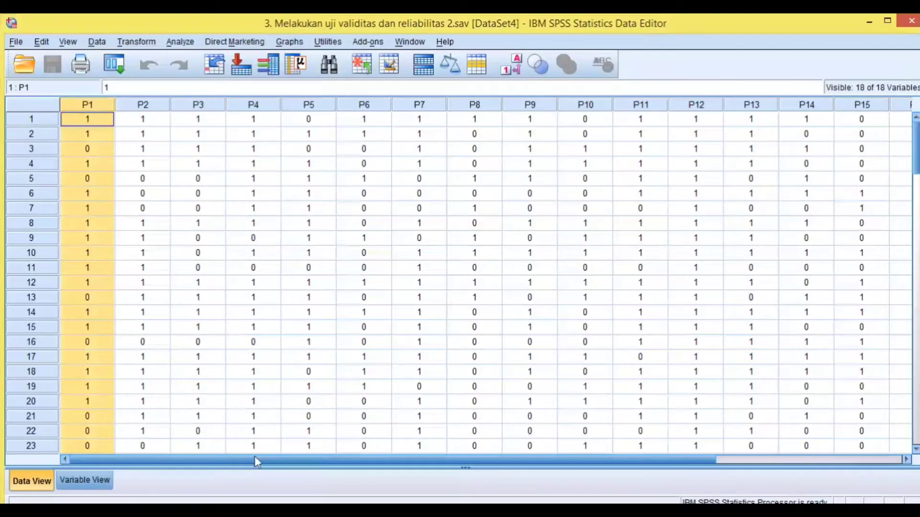
pyautogui.moveTo(254, 457); pyautogui.dragTo(348, 457)
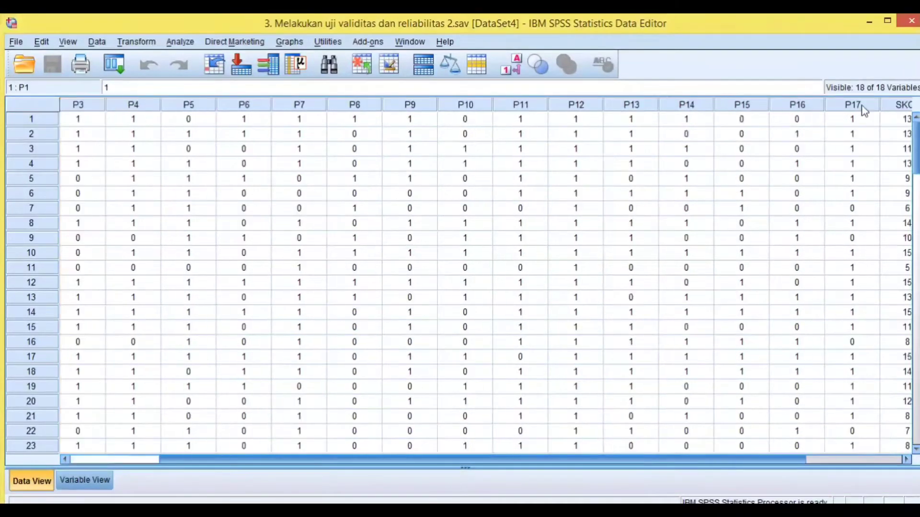
pyautogui.click(873, 117)
pyautogui.moveTo(349, 459); pyautogui.dragTo(256, 458)
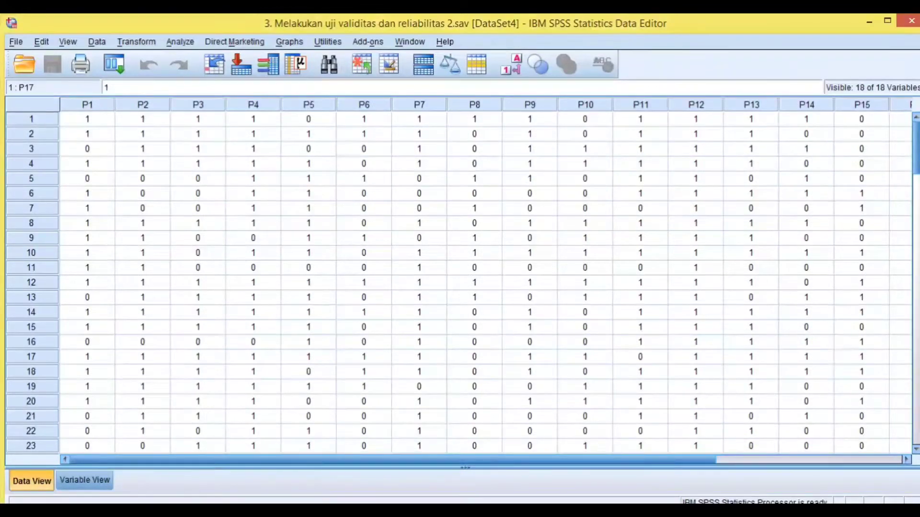
pyautogui.scroll(-20, 48, 275)
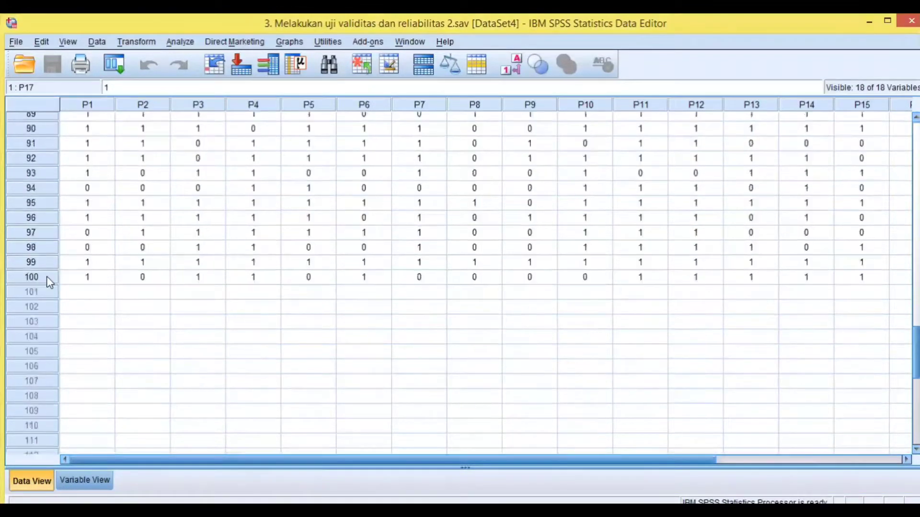
pyautogui.click(48, 277)
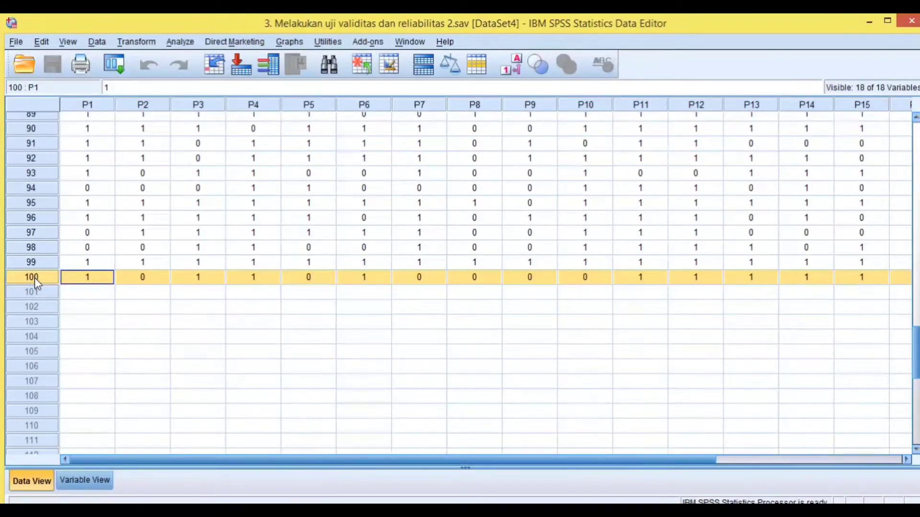
pyautogui.moveTo(916, 353); pyautogui.dragTo(916, 147)
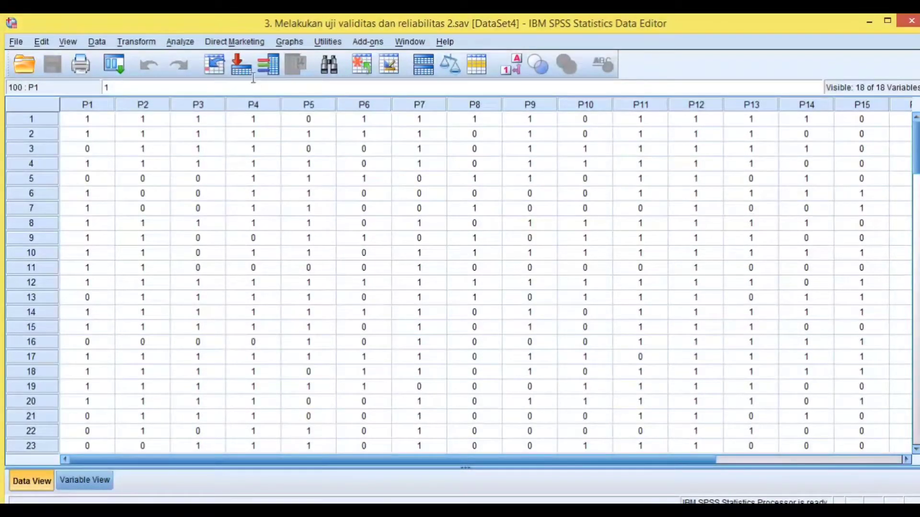
# Run a two-tailed Pearson bivariate correlation on all variables, Pertanyaan ke 1 to 17 plus Skor Total, with significant correlations flagged.
pyautogui.click(181, 42)
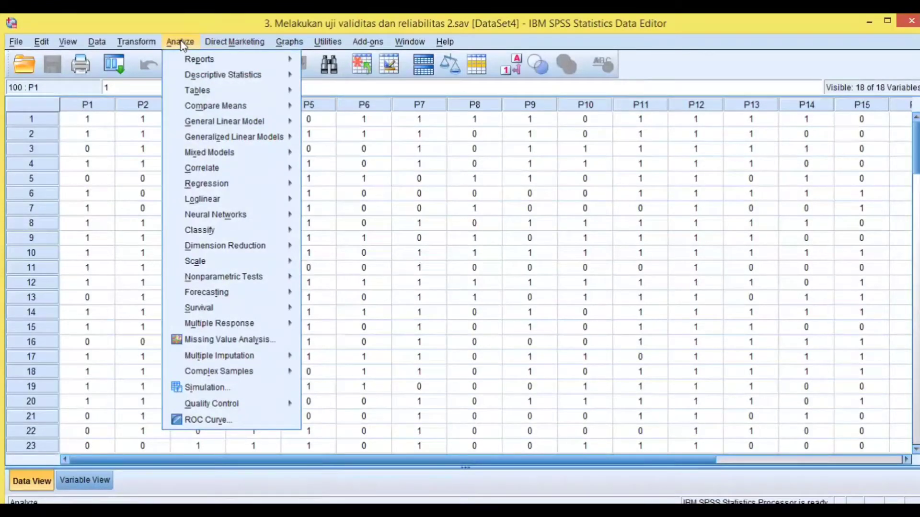
pyautogui.moveTo(184, 171)
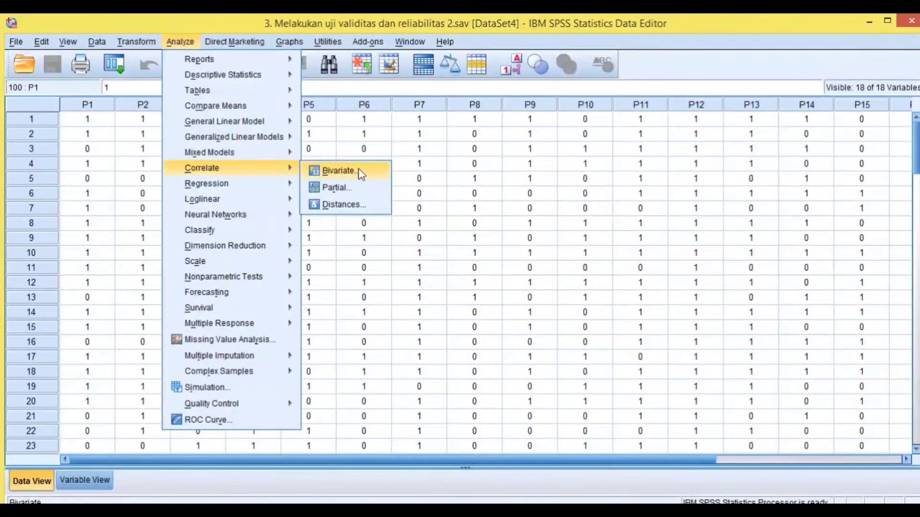
pyautogui.click(338, 171)
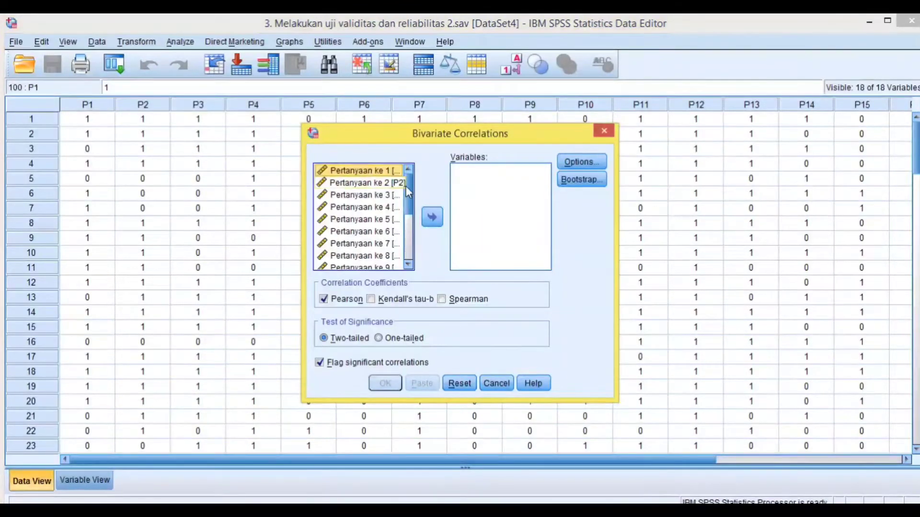
pyautogui.moveTo(408, 182); pyautogui.dragTo(412, 238)
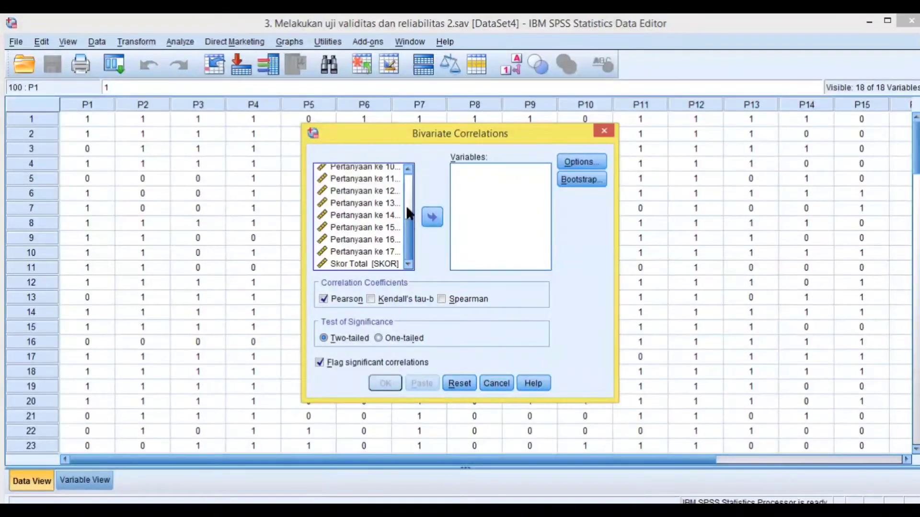
pyautogui.moveTo(407, 222); pyautogui.dragTo(401, 162)
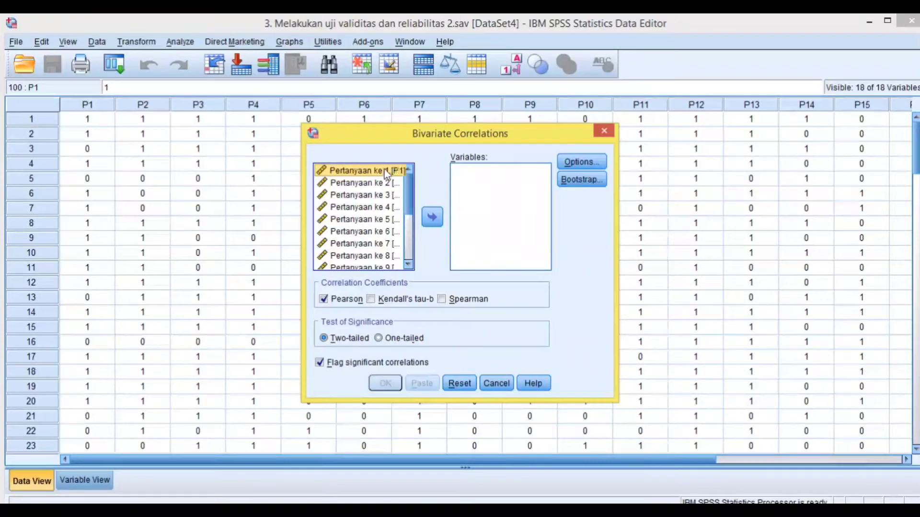
pyautogui.hotkey('ctrl', 'a')
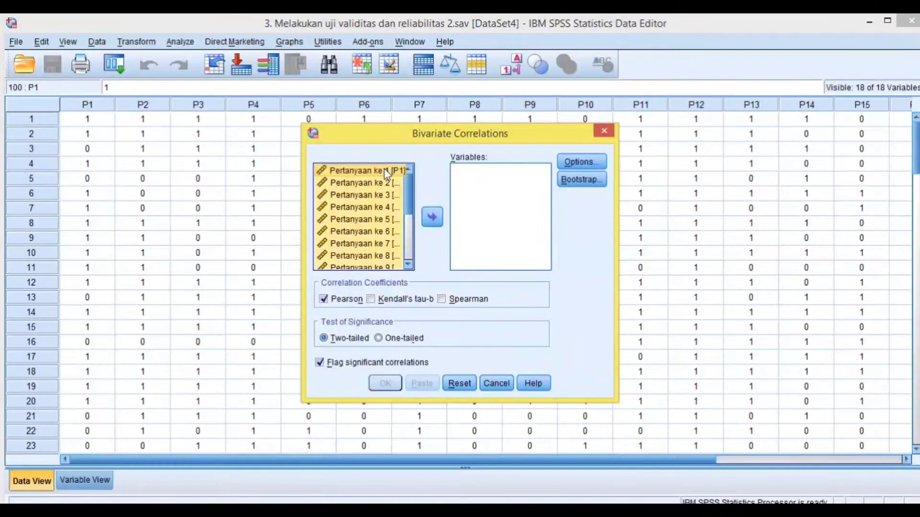
pyautogui.click(433, 220)
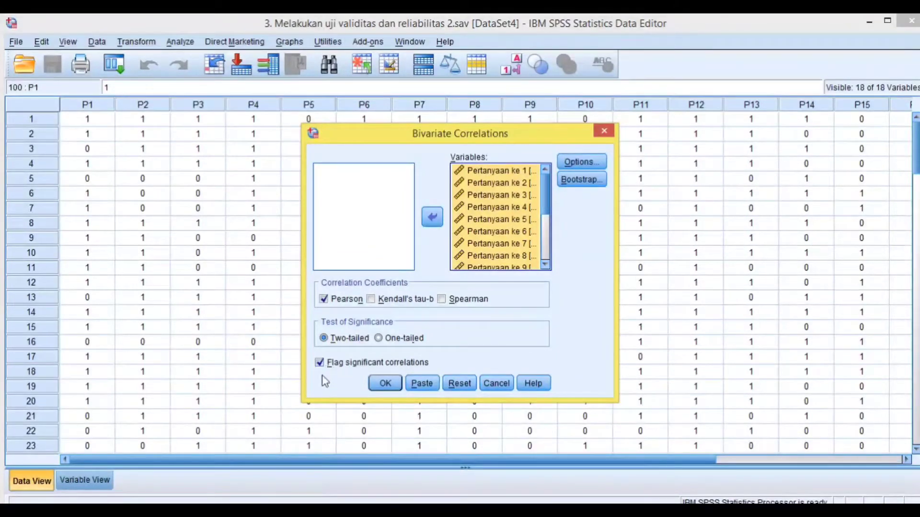
pyautogui.click(384, 384)
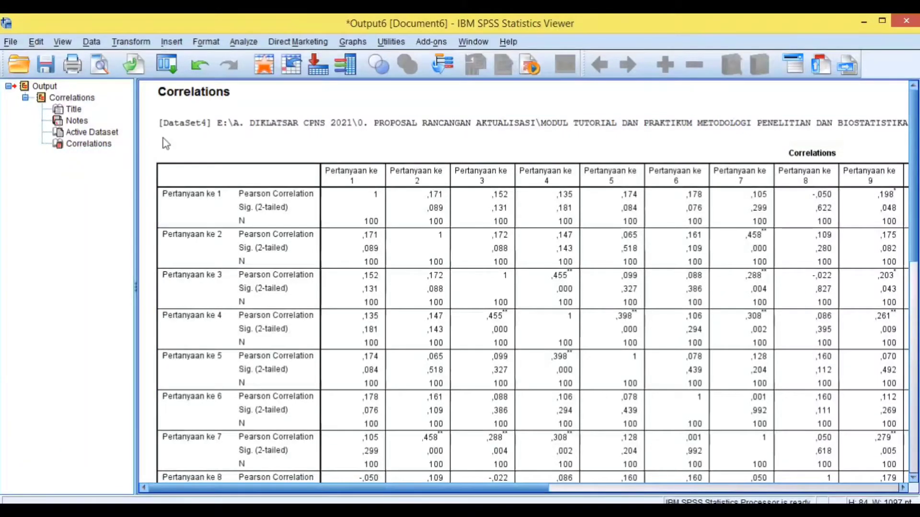
# Examine the Skor Total column of the Correlations table, starting with the Pearson correlation for Pertanyaan ke 1.
pyautogui.click(172, 148)
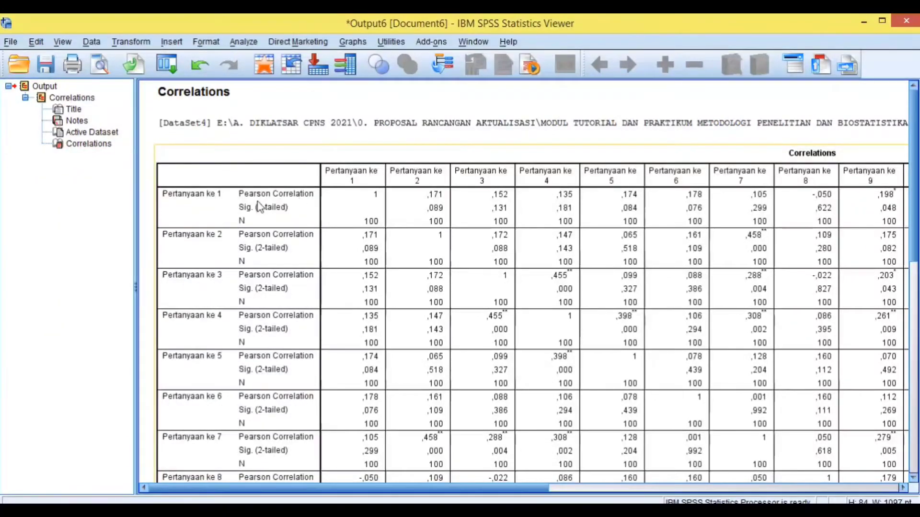
pyautogui.click(335, 487)
pyautogui.moveTo(335, 487); pyautogui.dragTo(685, 488)
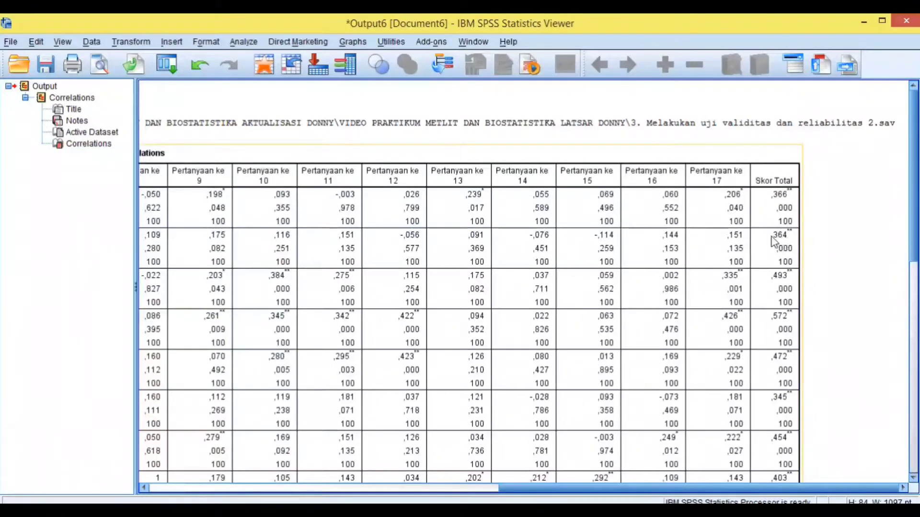
pyautogui.click(818, 199)
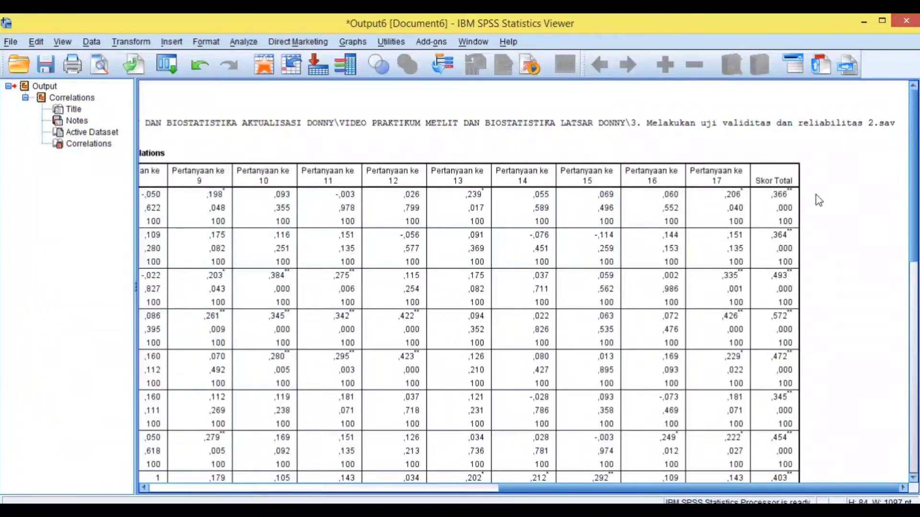
pyautogui.click(783, 195)
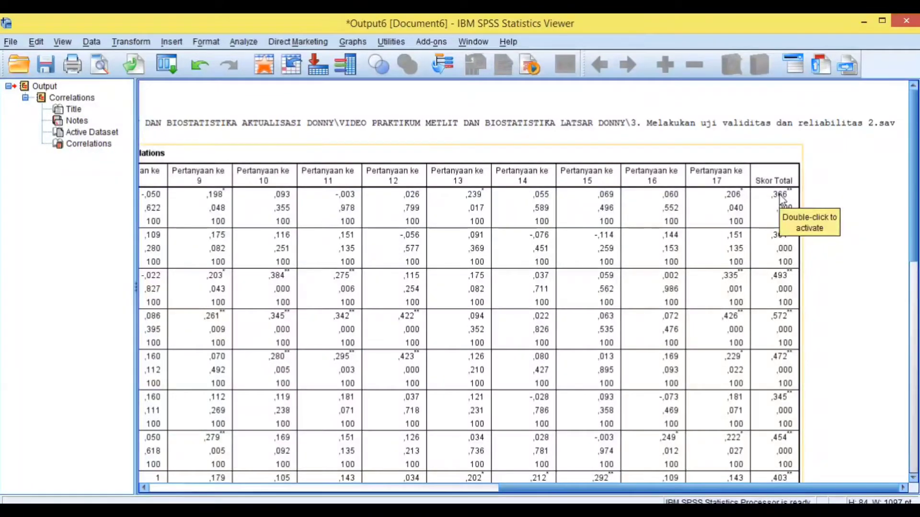
pyautogui.click(809, 196)
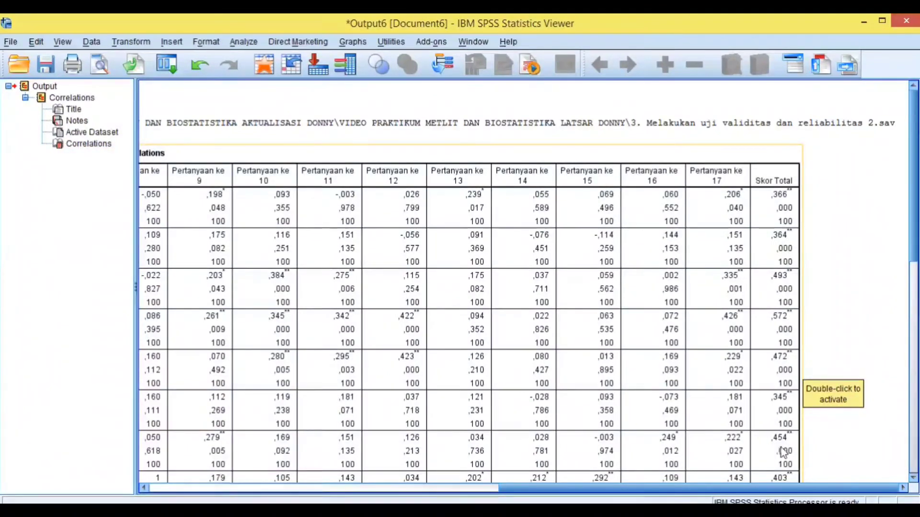
# Check the remaining questions' Pearson correlations with Skor Total down to Pertanyaan ke 17, and return to the table's header row.
pyautogui.scroll(-1, 782, 453)
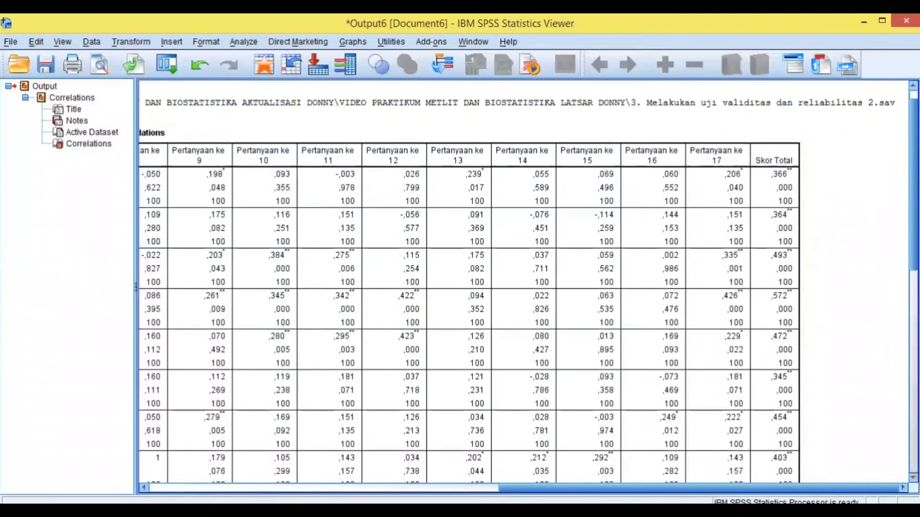
pyautogui.scroll(-2, 524, 283)
pyautogui.scroll(-11, 524, 283)
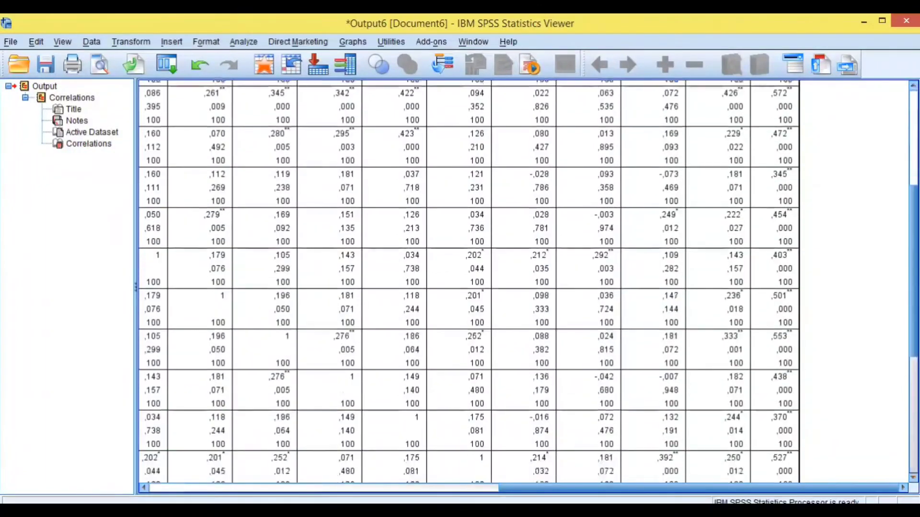
pyautogui.scroll(-2, 524, 282)
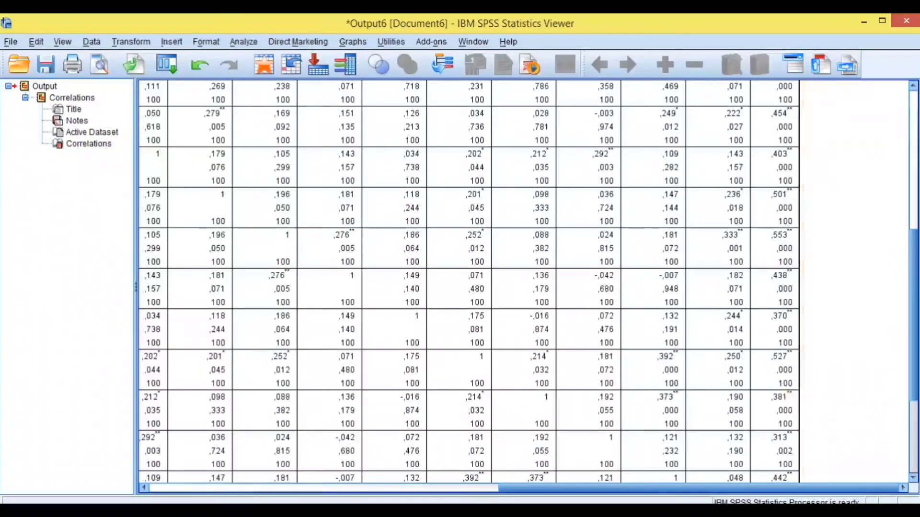
pyautogui.scroll(-1, 469, 282)
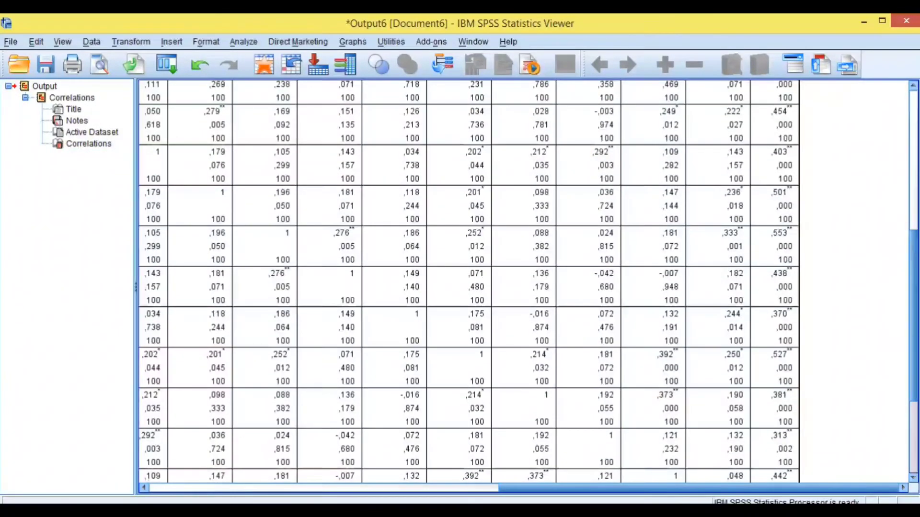
pyautogui.scroll(-5, 774, 253)
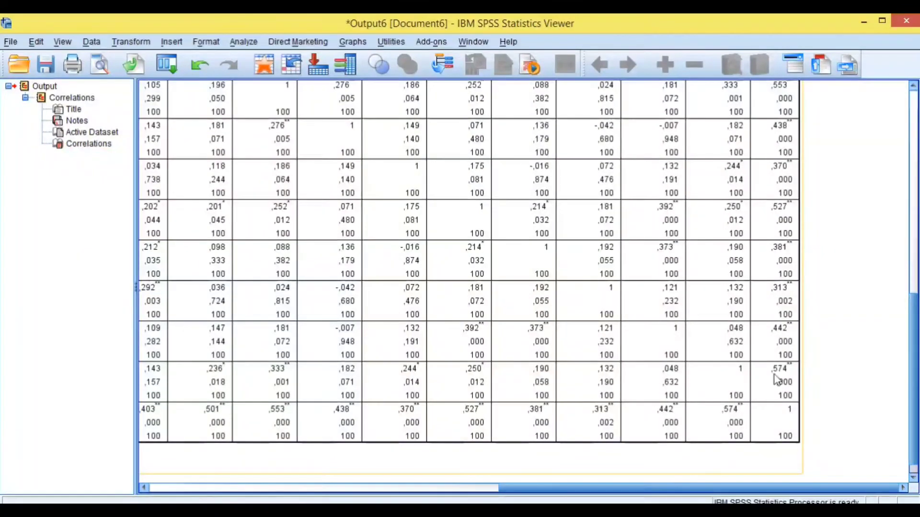
pyautogui.click(805, 377)
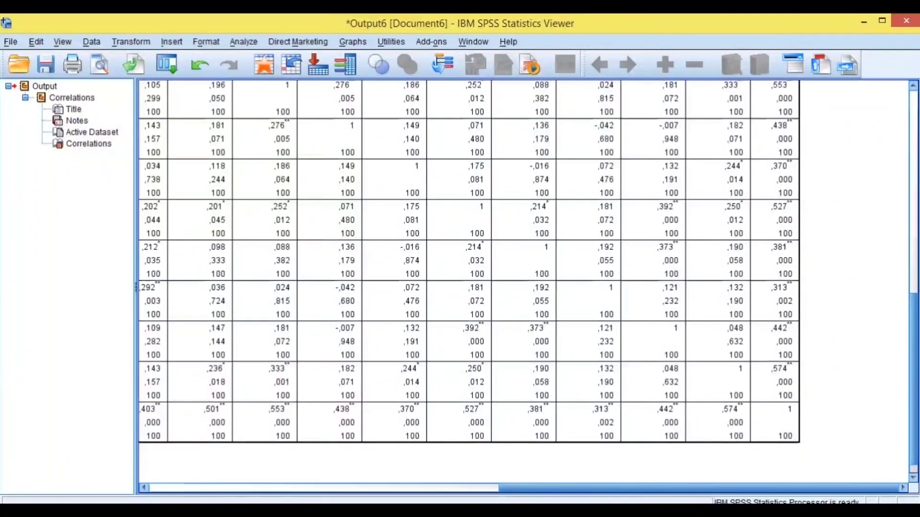
pyautogui.scroll(5, 781, 475)
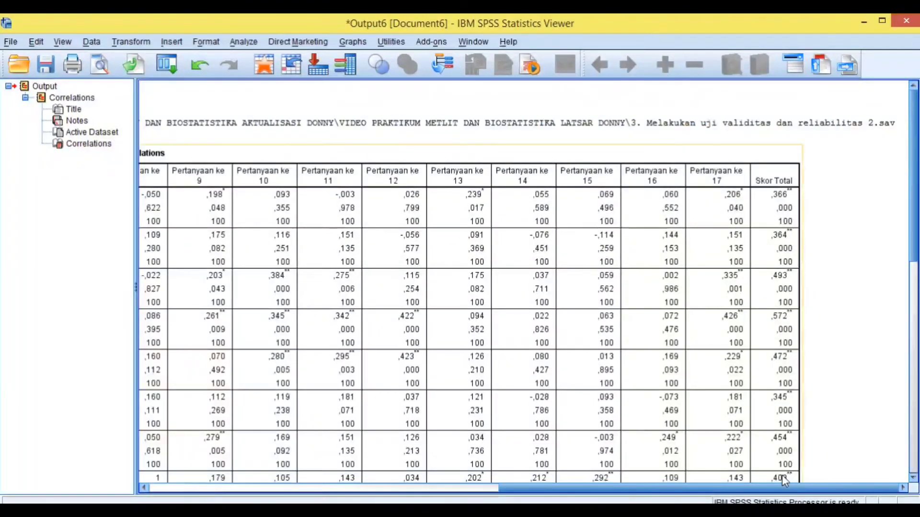
pyautogui.hscroll(-5, 782, 475)
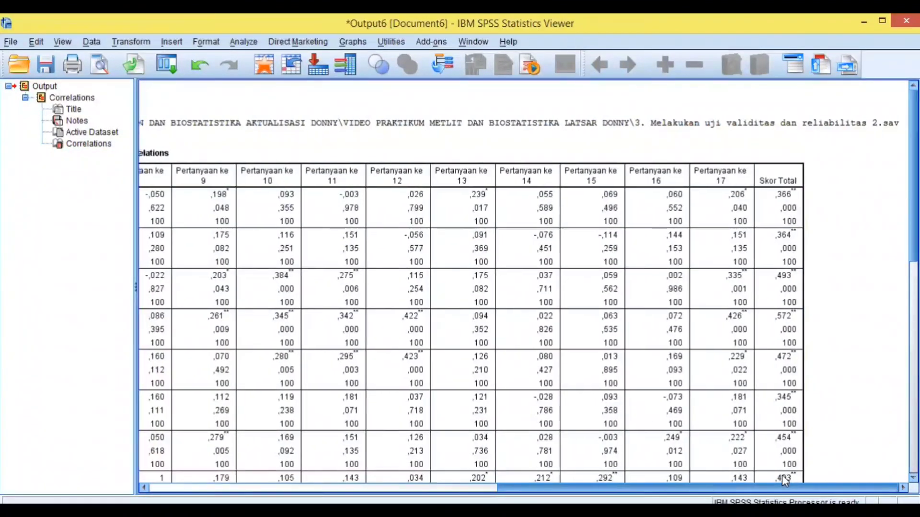
pyautogui.hscroll(-1, 782, 475)
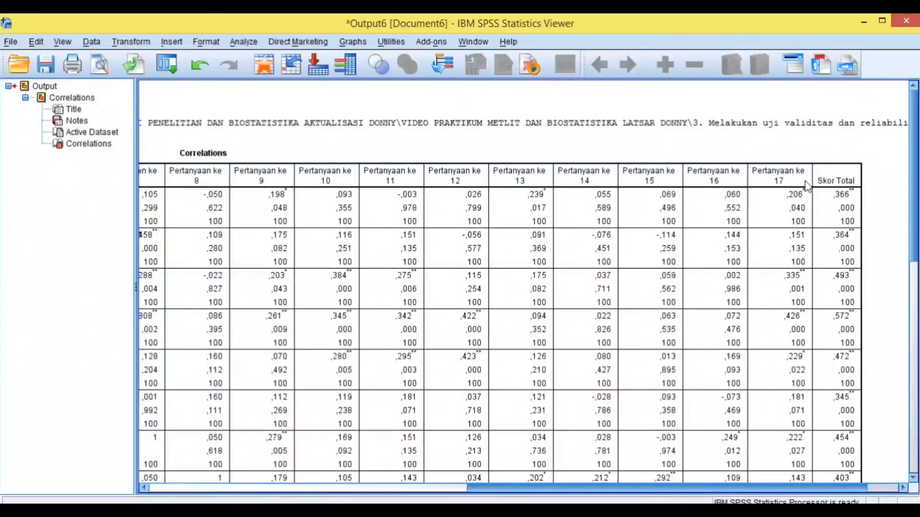
pyautogui.hscroll(-2, 793, 189)
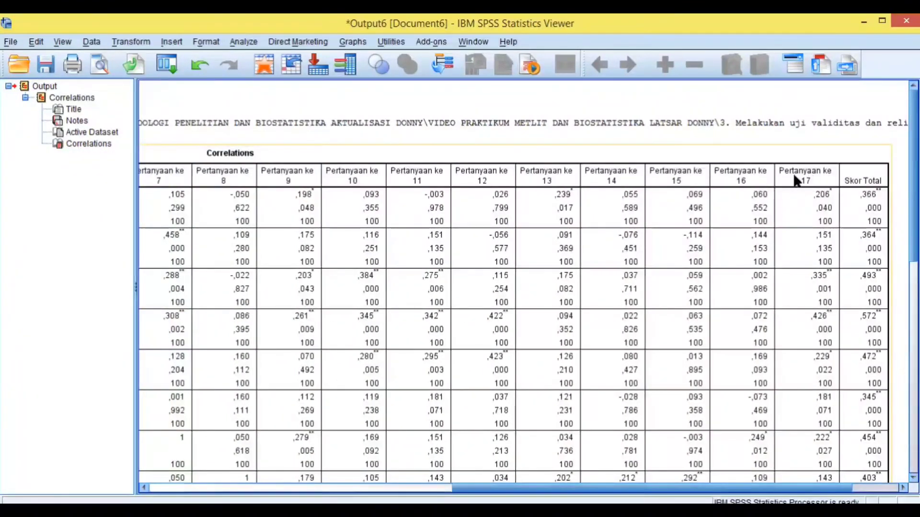